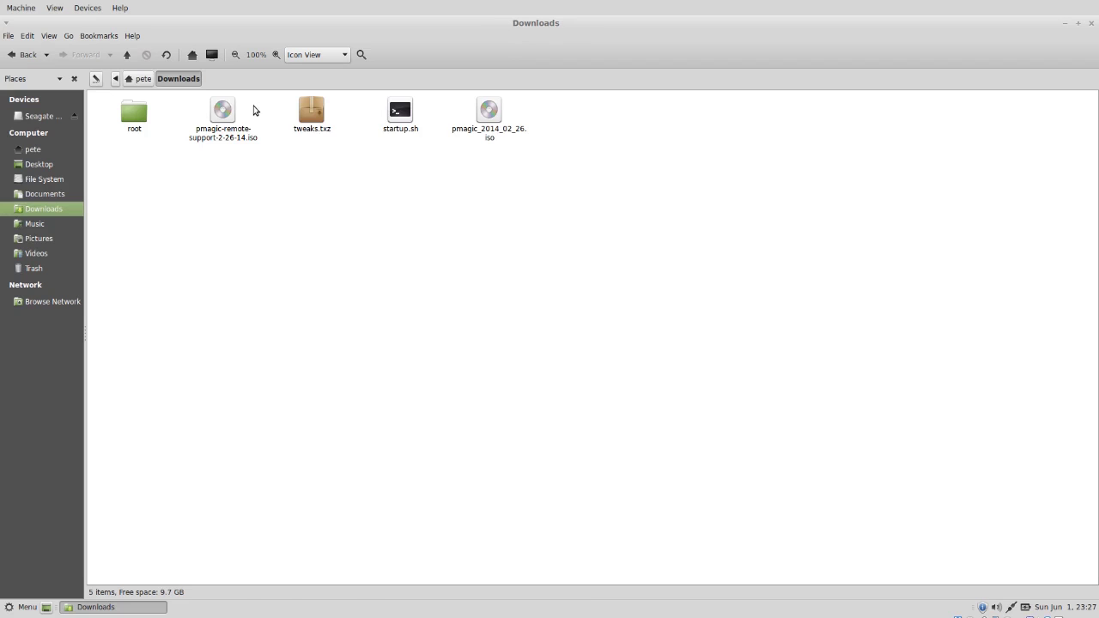
Copy pmagic-remote-support-2-26-14.iso from Downloads and paste it onto the Seagate Expansion Drive.
click(231, 110)
right_click(230, 112)
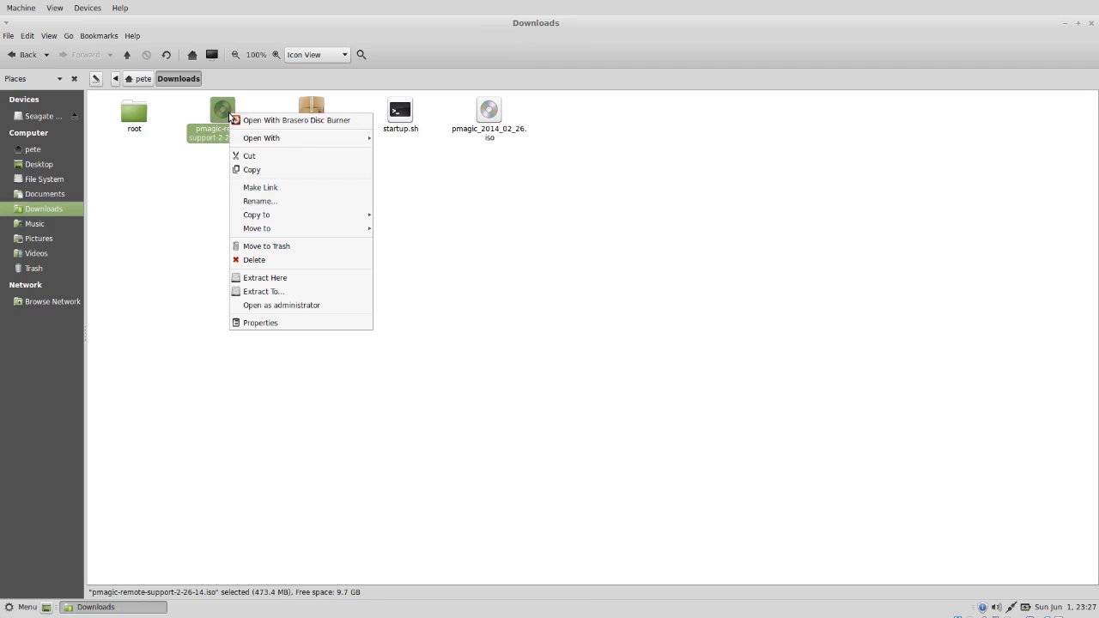
click(282, 171)
click(29, 120)
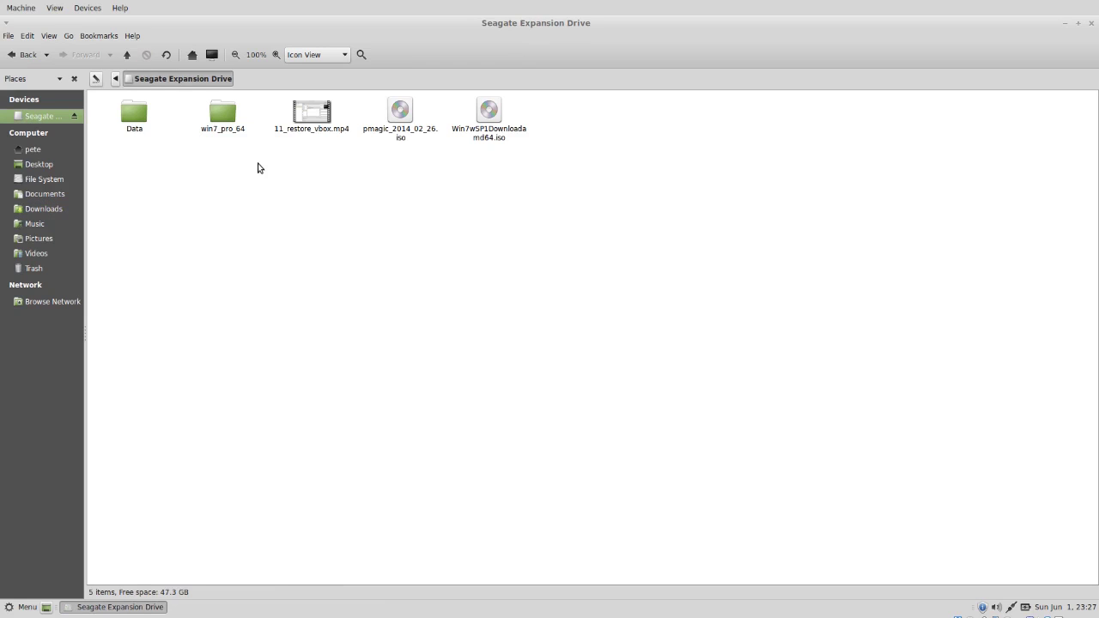
right_click(318, 182)
click(355, 269)
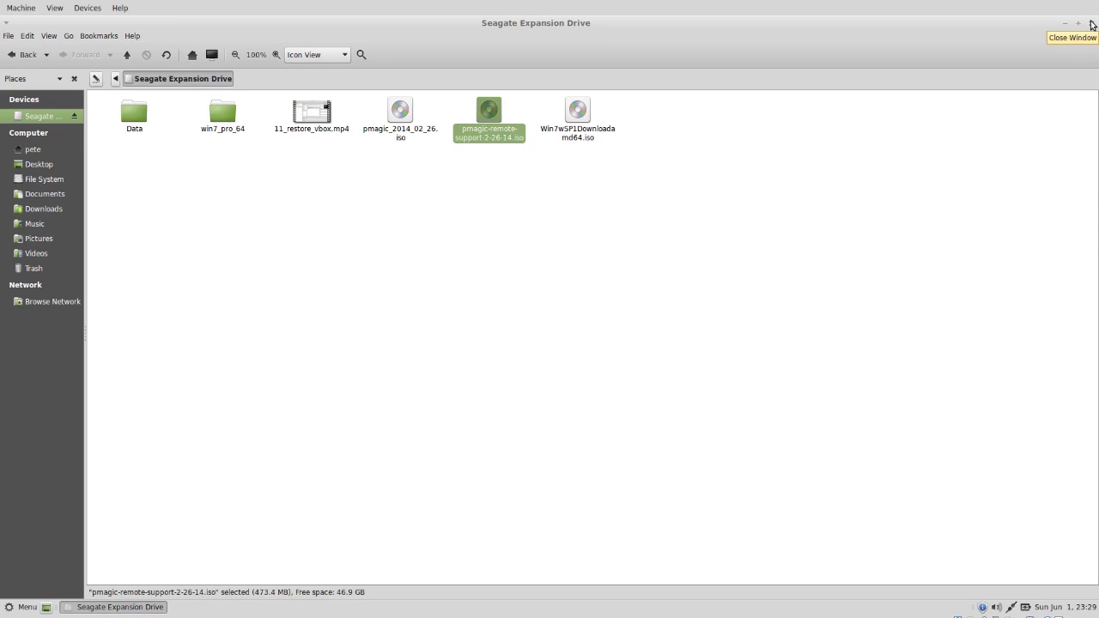
Close the Seagate Expansion Drive window and shut down the computer from the Quit menu.
click(1093, 25)
click(22, 607)
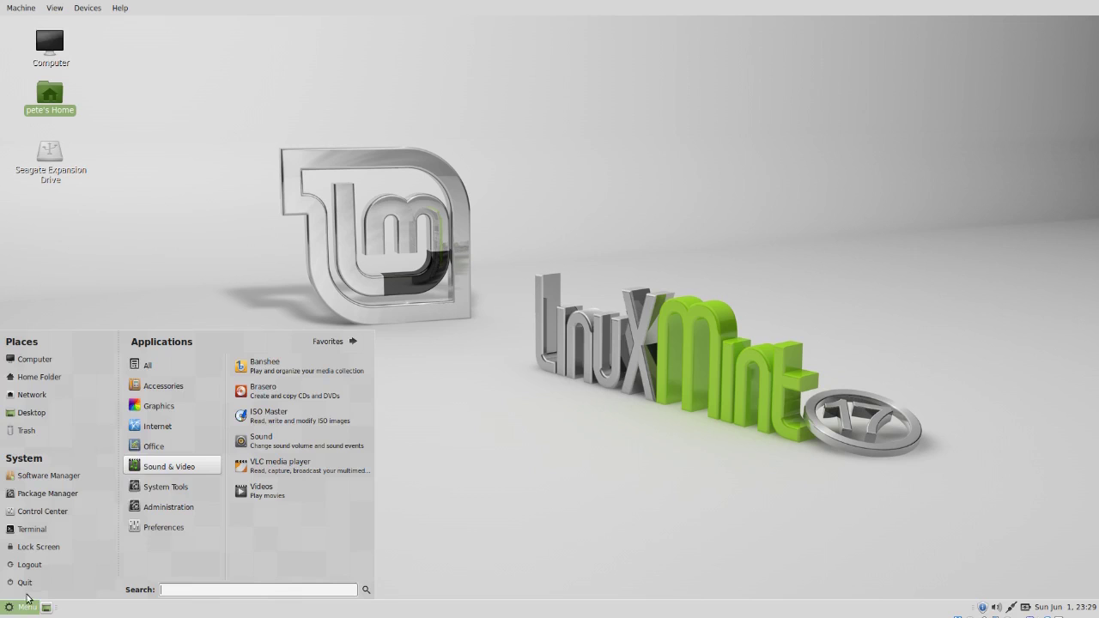
click(31, 589)
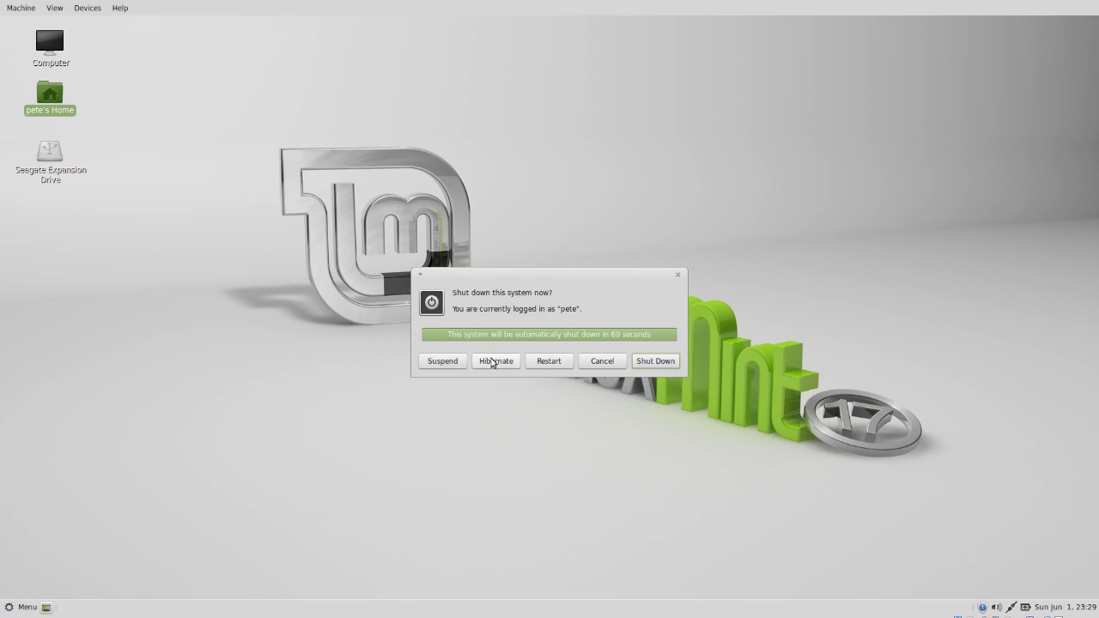
click(644, 361)
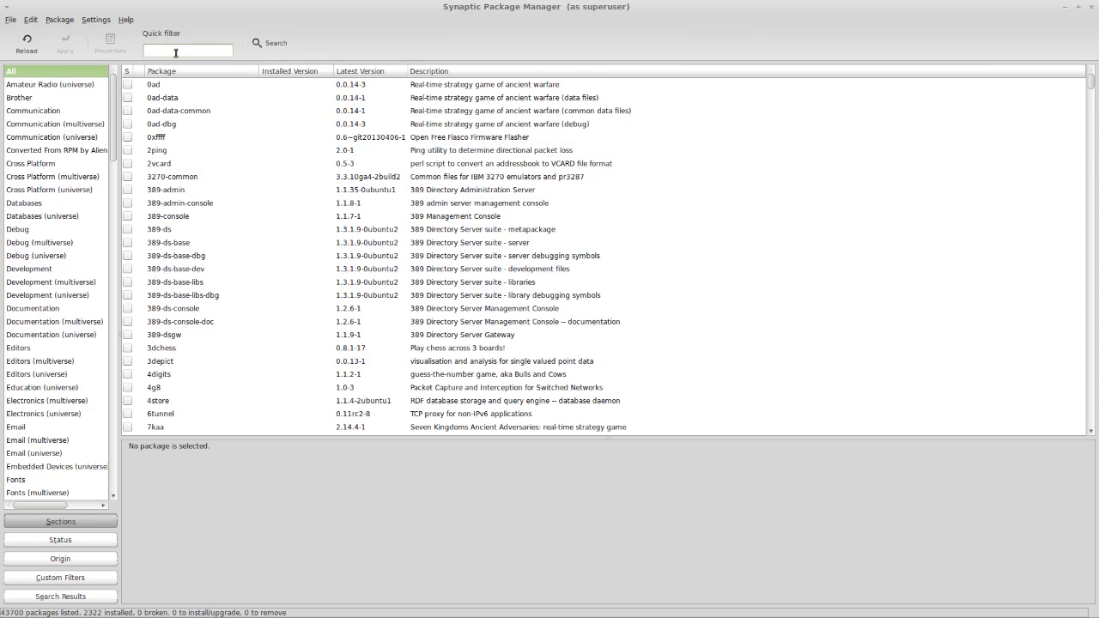
Filter the package list for ssvnc and mark it for installation.
text(ssvnc)
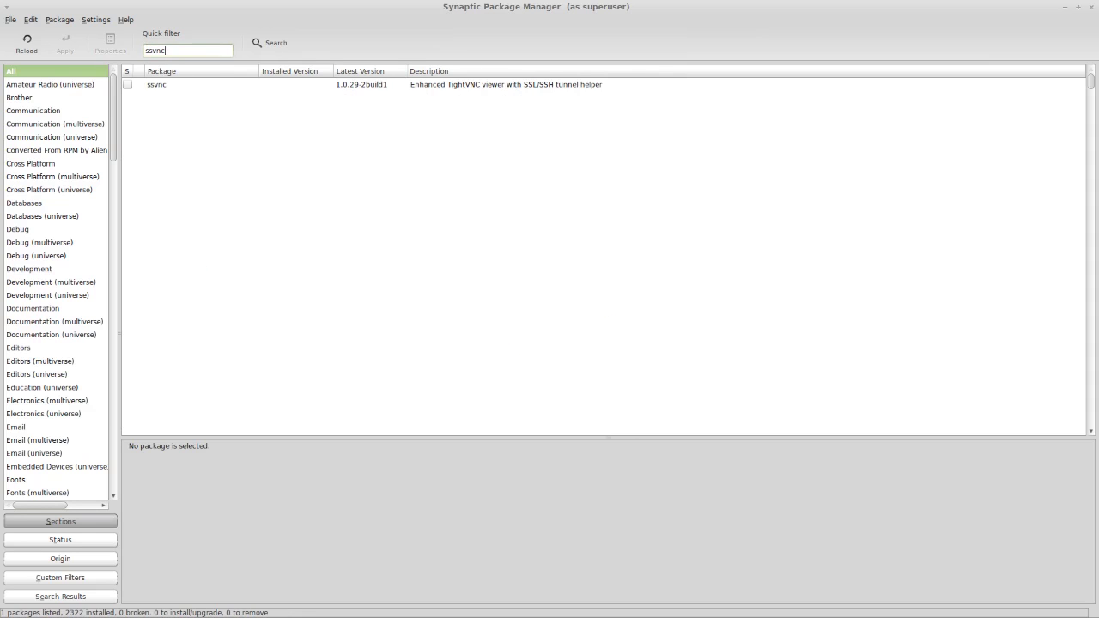
right_click(170, 85)
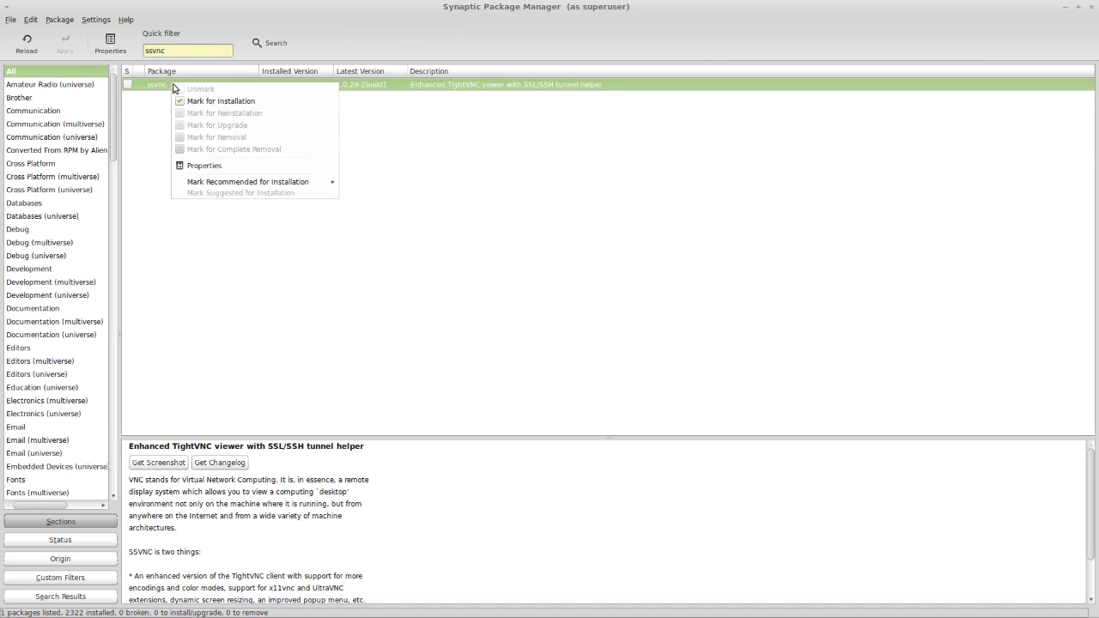
click(189, 99)
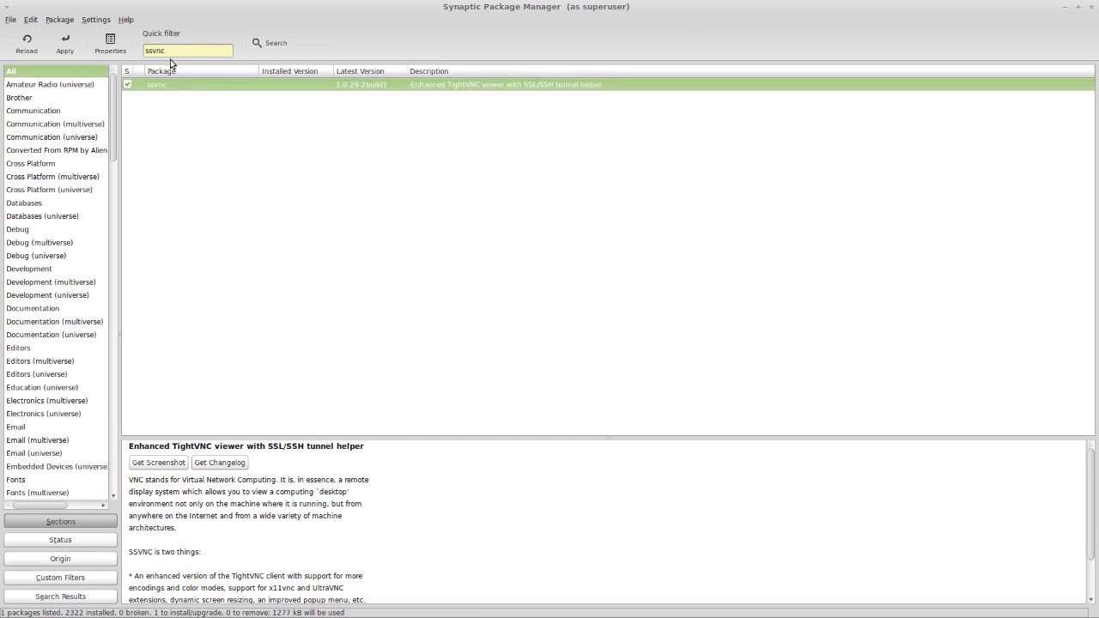
Filter for vinagre to confirm it's installed, then apply the ssvnc installation.
double_click(176, 51)
text(vina)
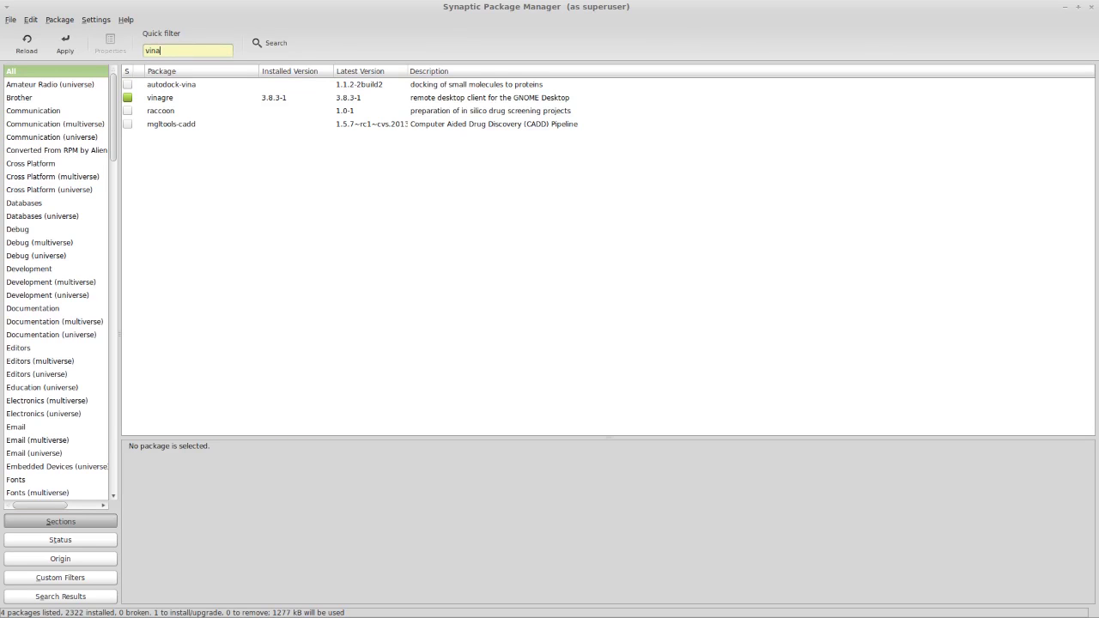
click(206, 103)
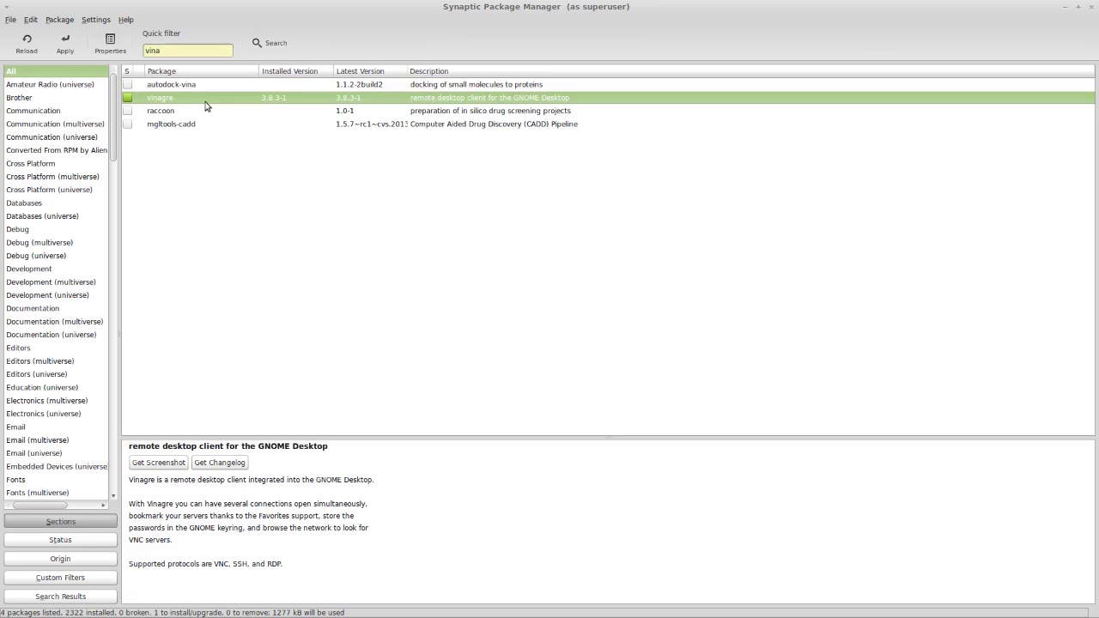
click(74, 41)
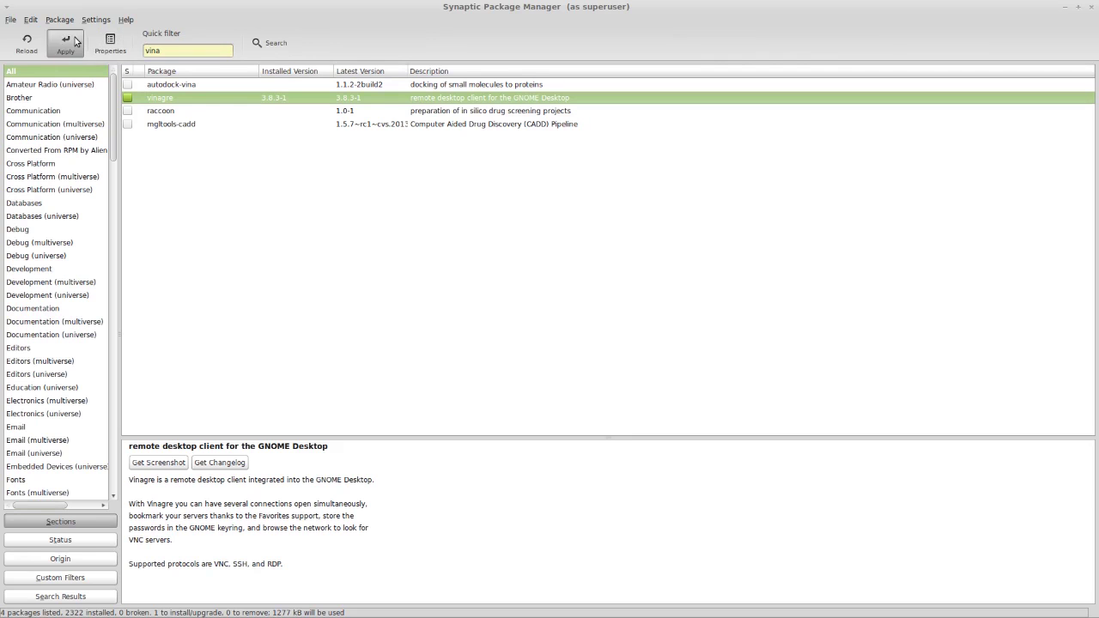
click(661, 427)
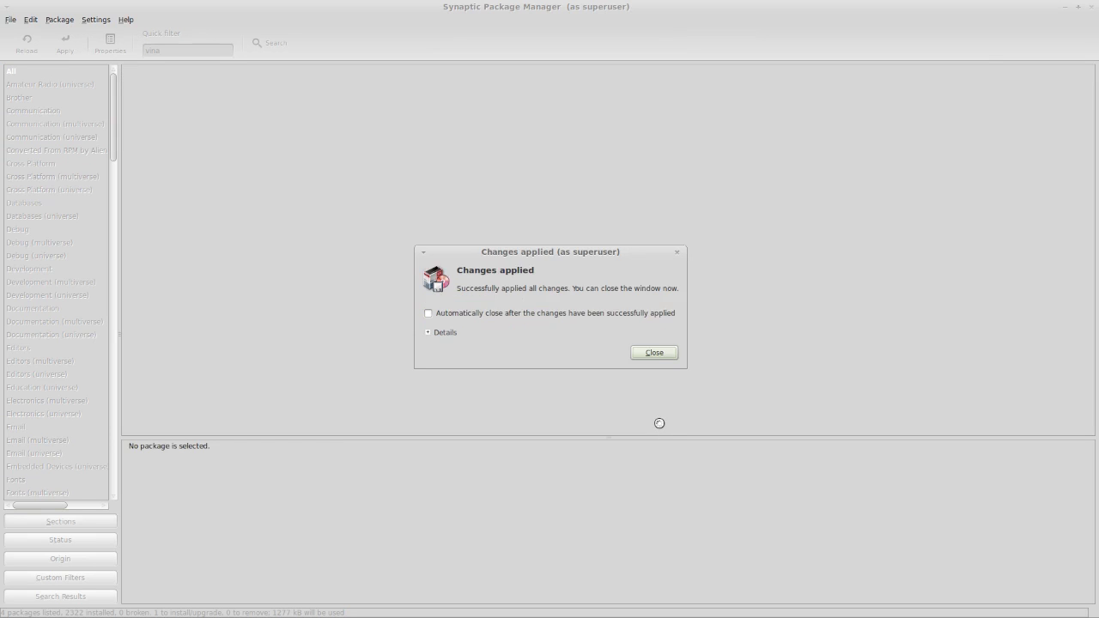
click(655, 352)
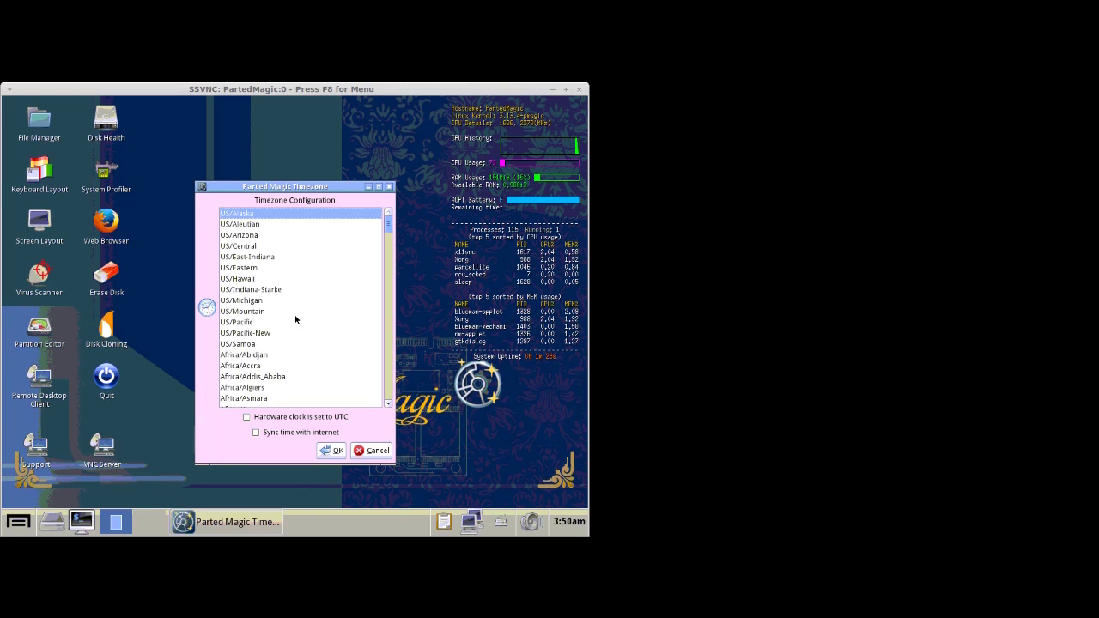
Cancel the remote Timezone Configuration dialog, then check the network tray applet and close it.
click(365, 453)
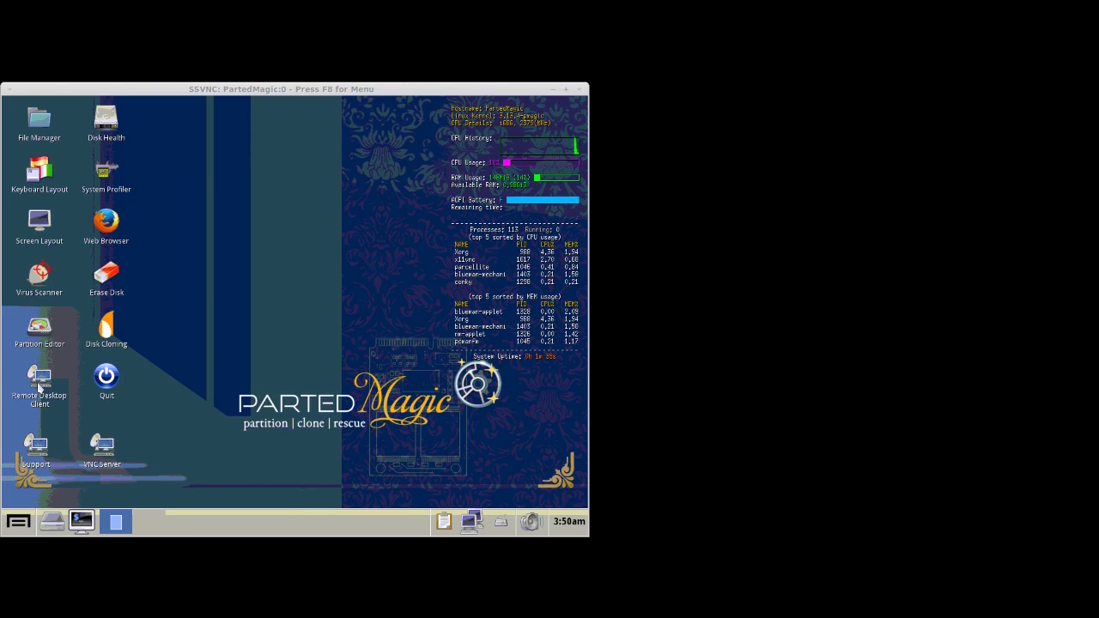
click(38, 445)
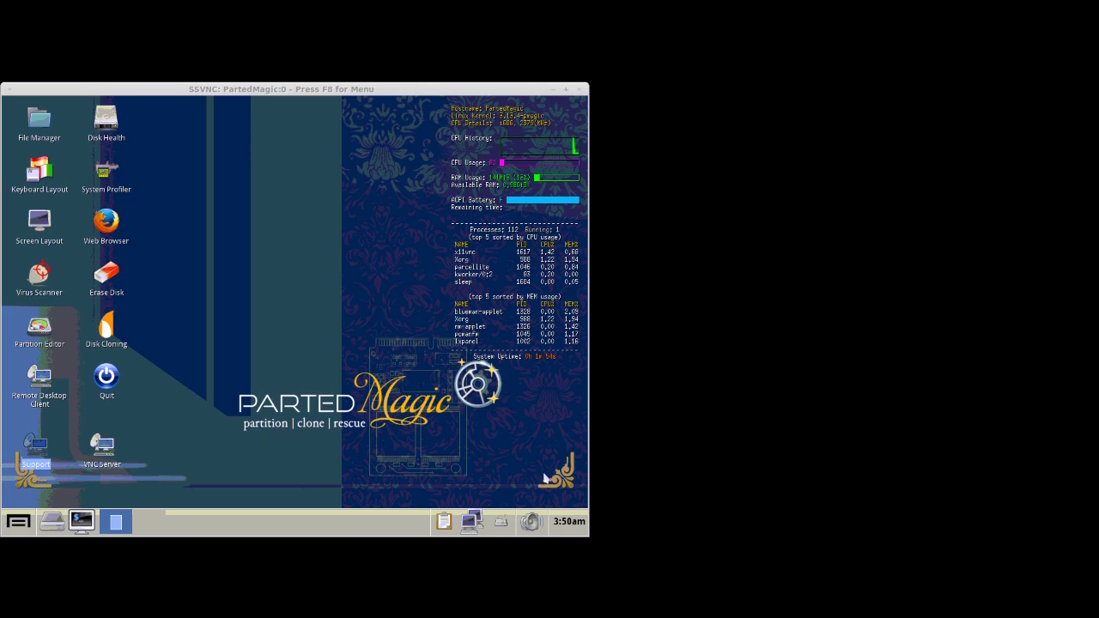
click(471, 521)
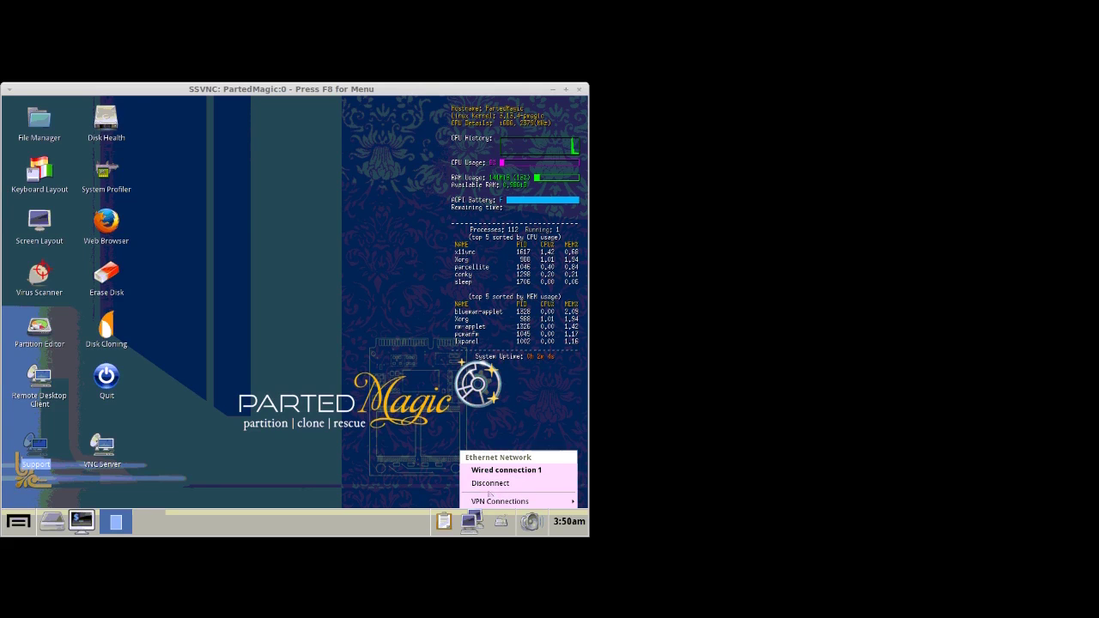
click(495, 441)
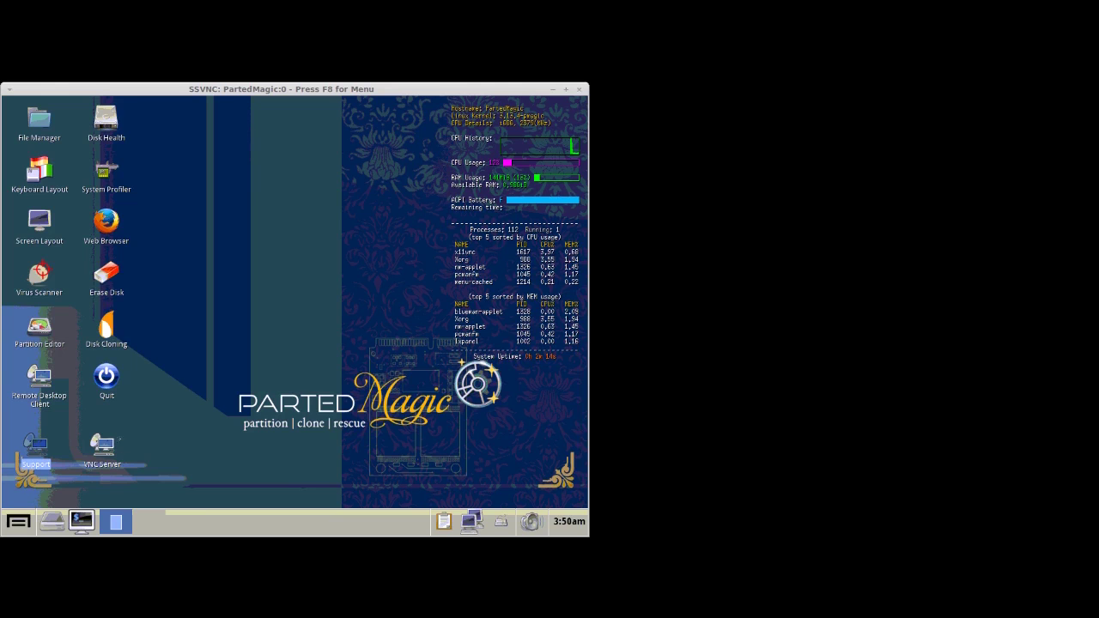
Connect directly to the host 192.168.0.32 from the saved host list.
click(105, 448)
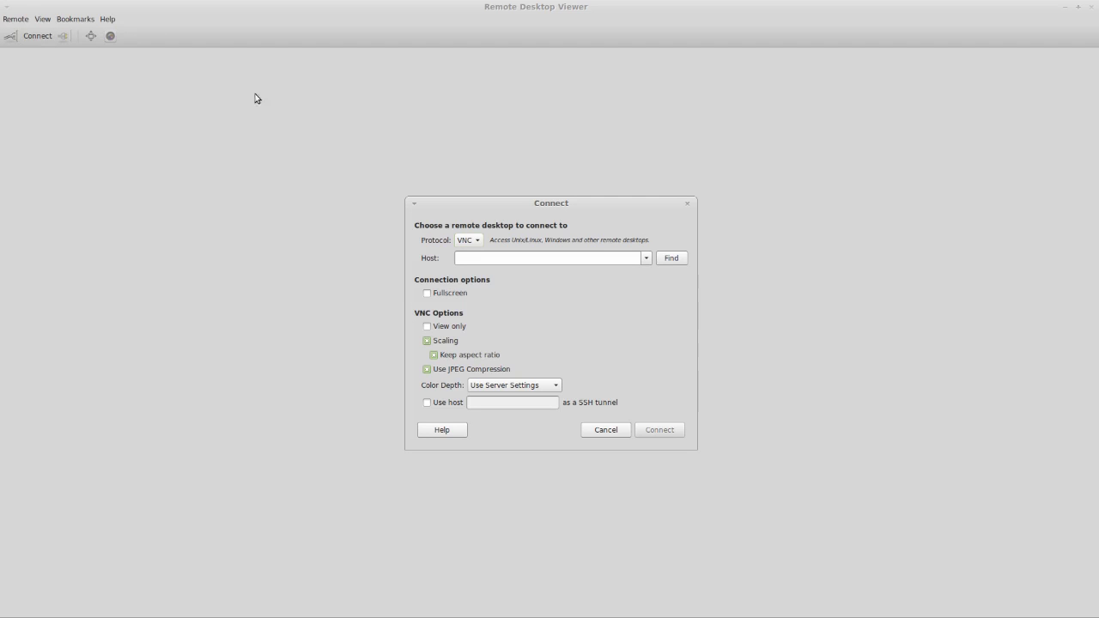
click(645, 258)
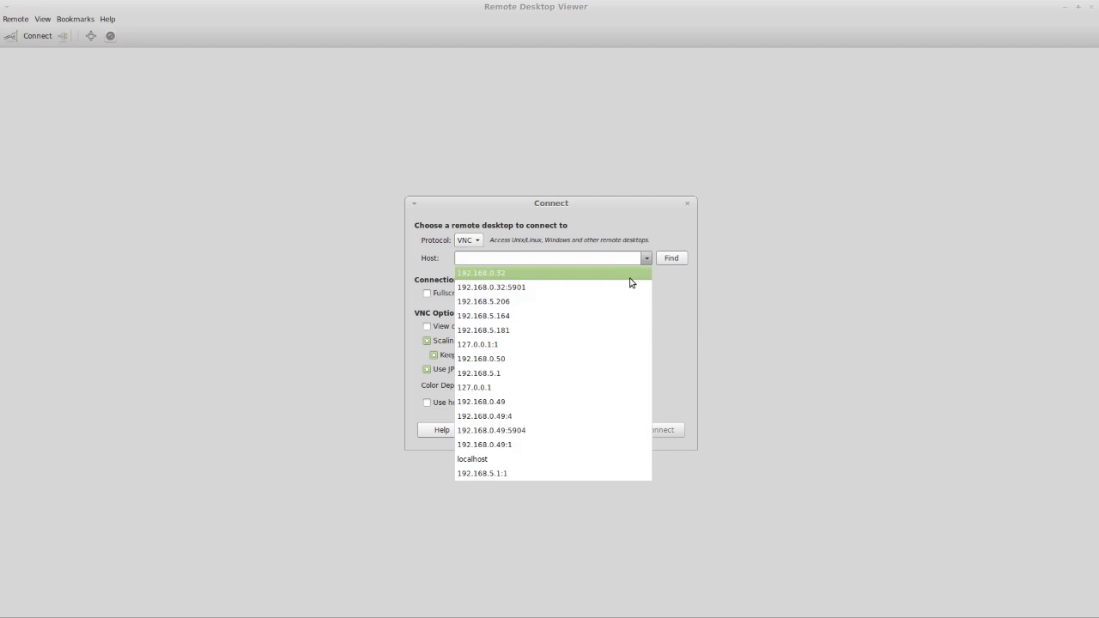
click(628, 282)
click(650, 431)
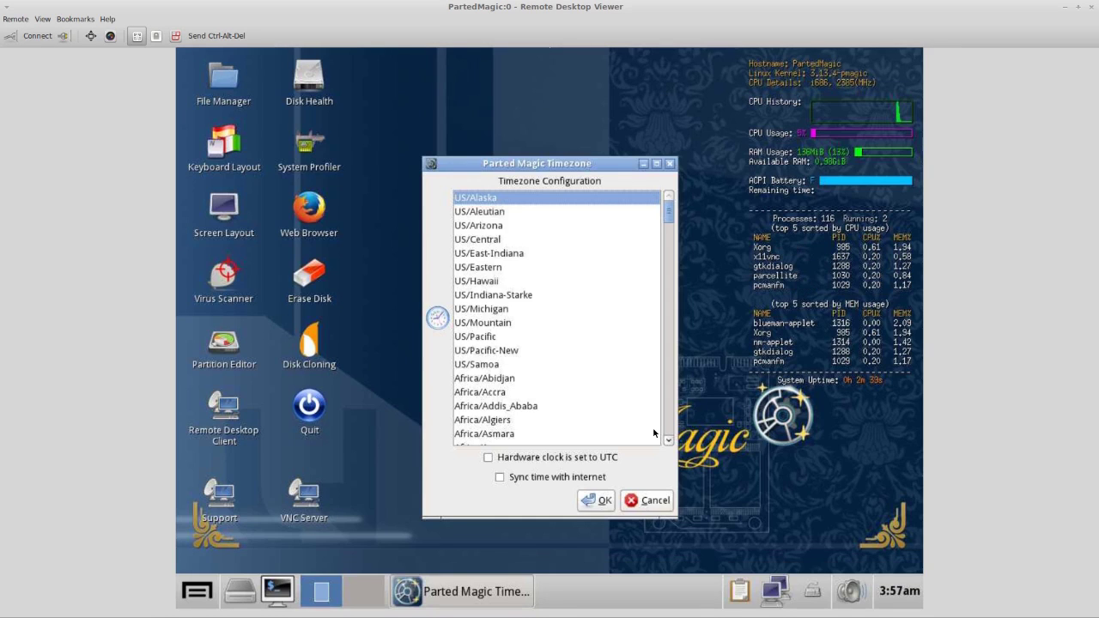
Close the remote Parted Magic timezone dialog and dismiss its start menu.
click(671, 167)
click(197, 591)
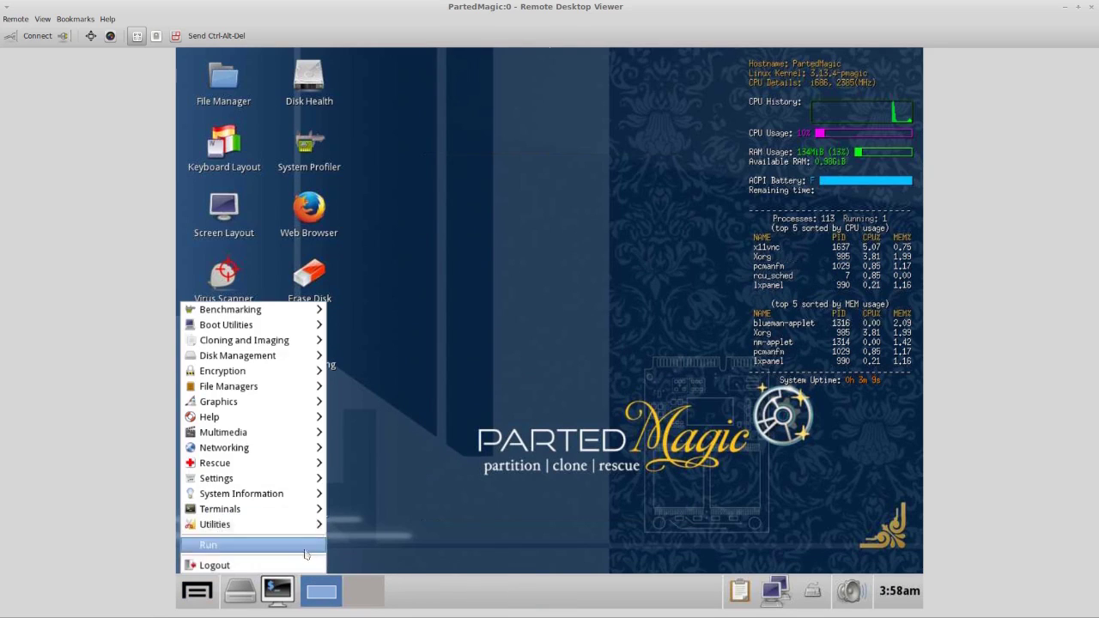
click(711, 284)
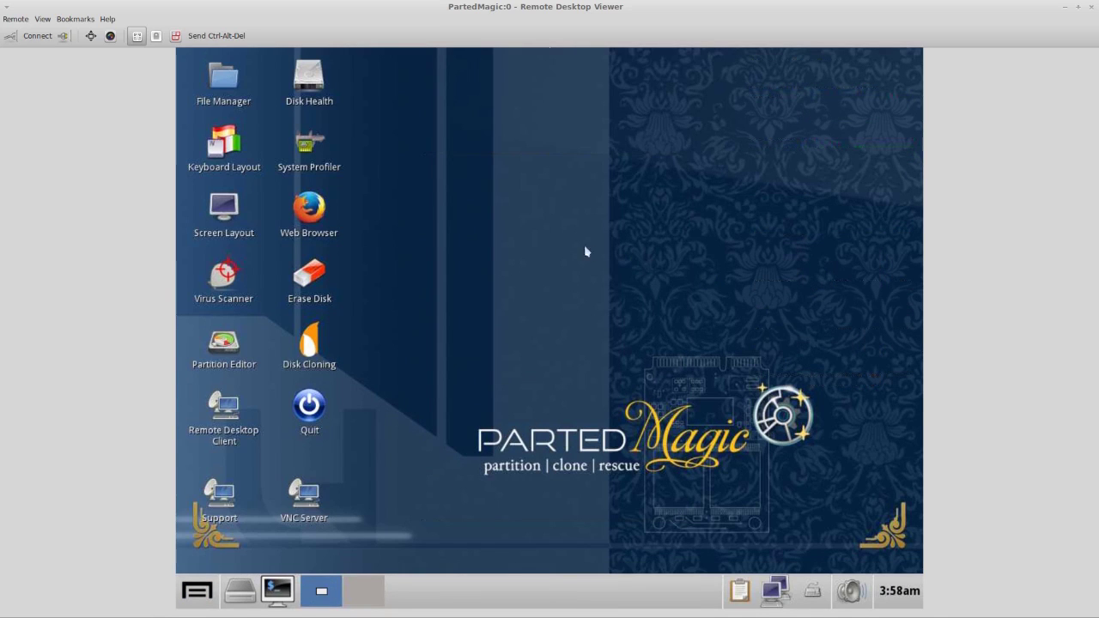
click(576, 303)
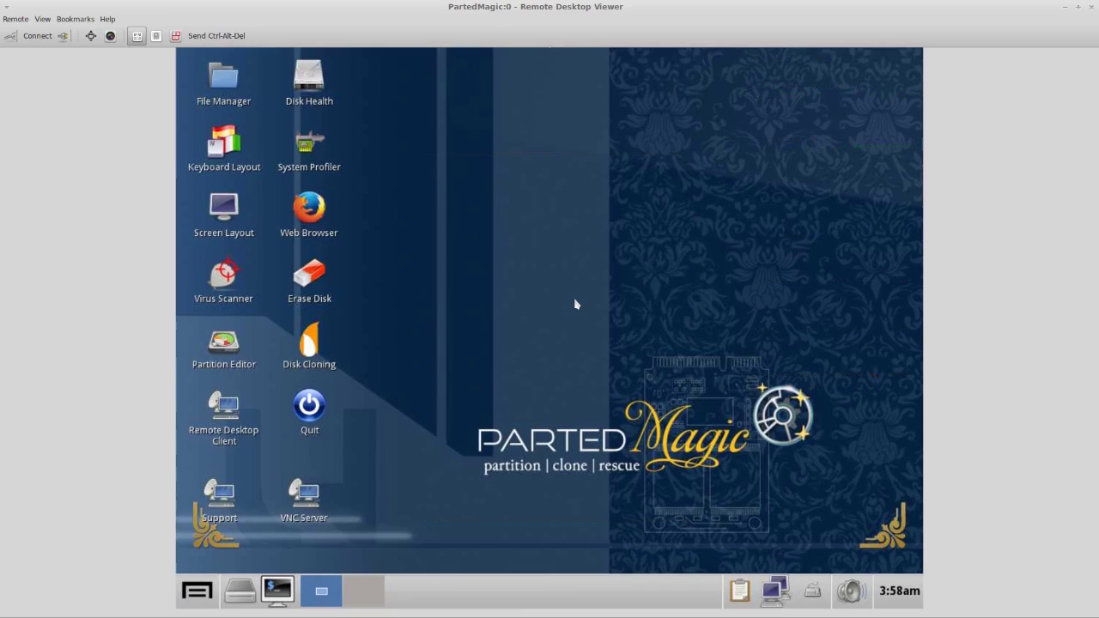